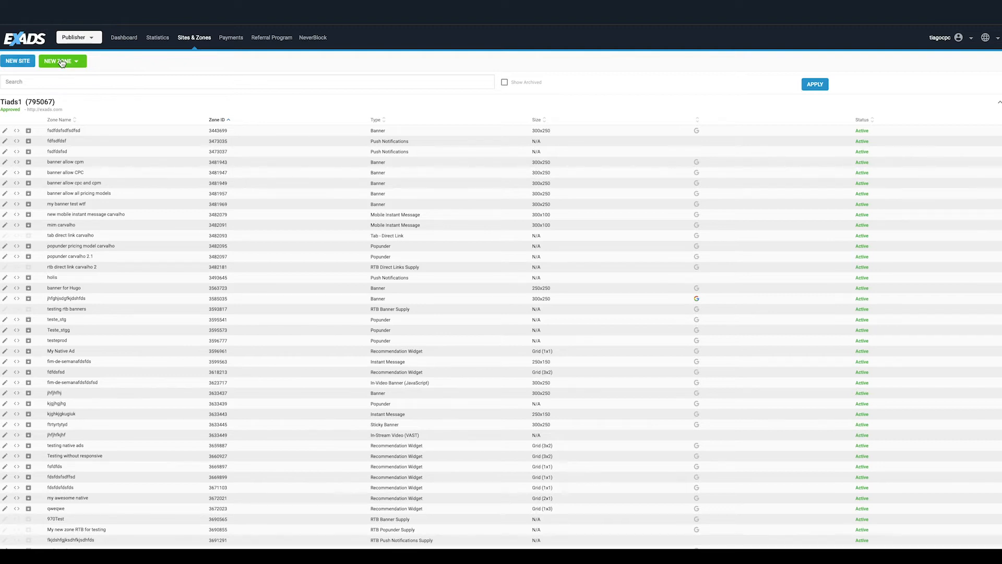
Start a new site named Avalon Travel with the description "The world is yours.".
click(75, 61)
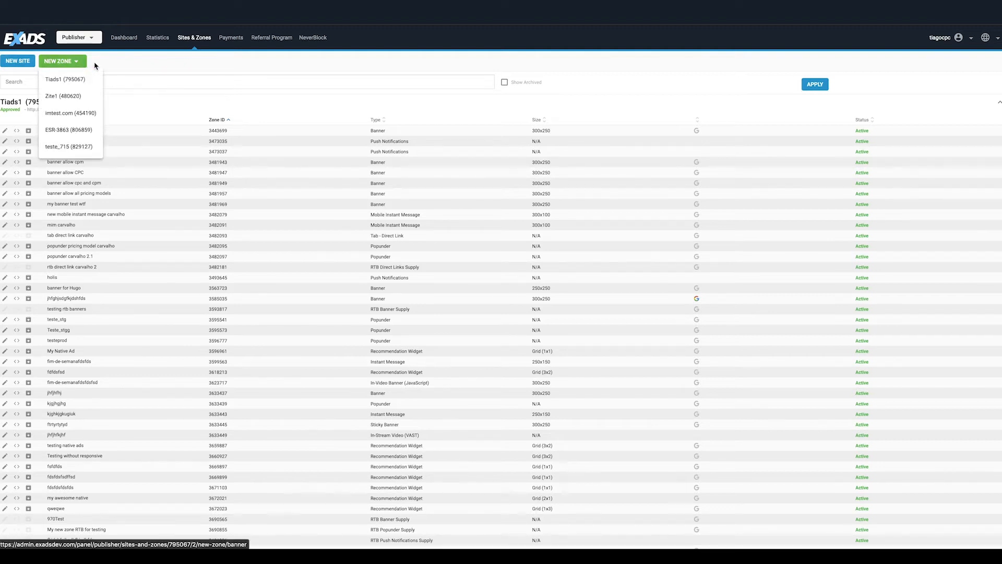
click(102, 67)
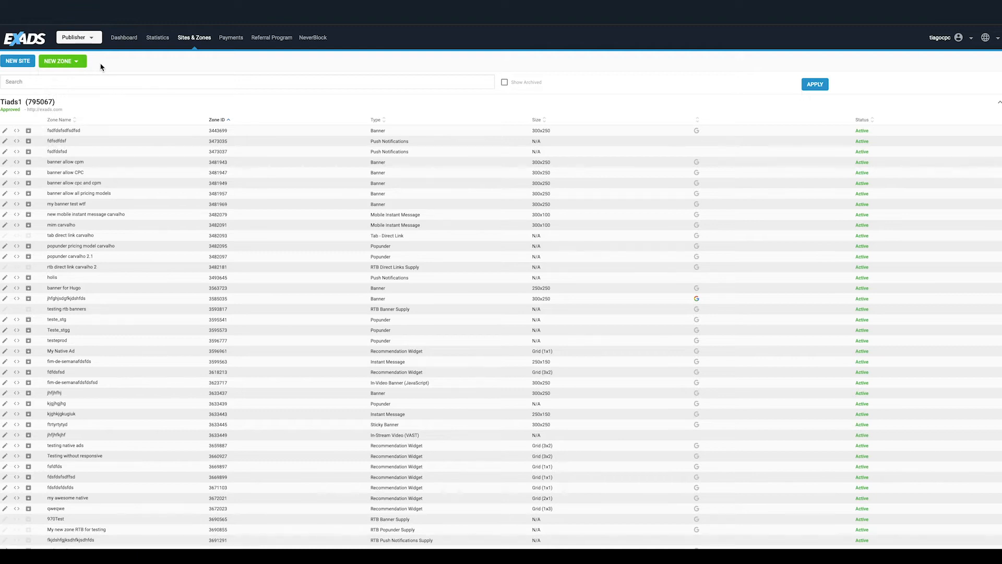
mouse_move(152, 111)
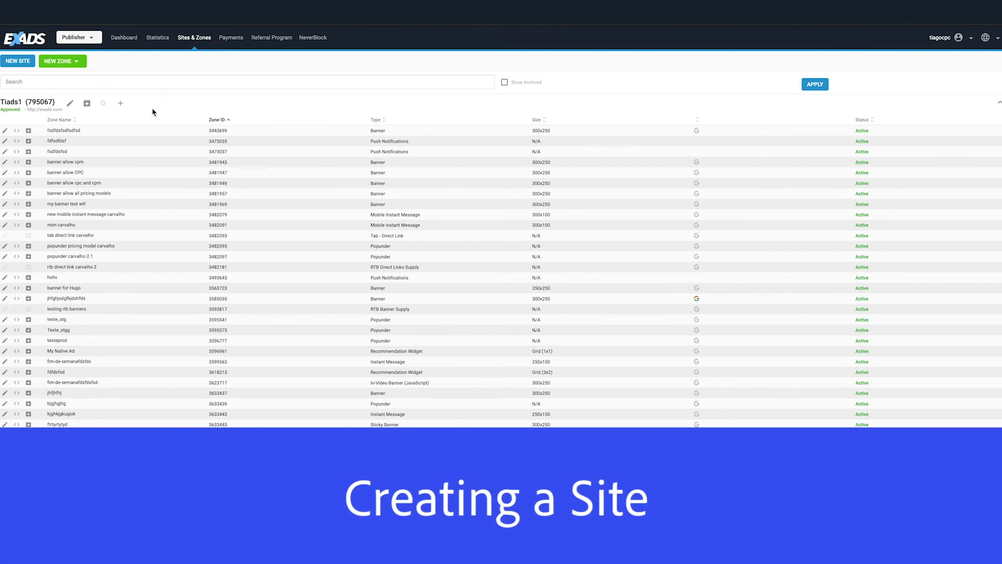
click(15, 65)
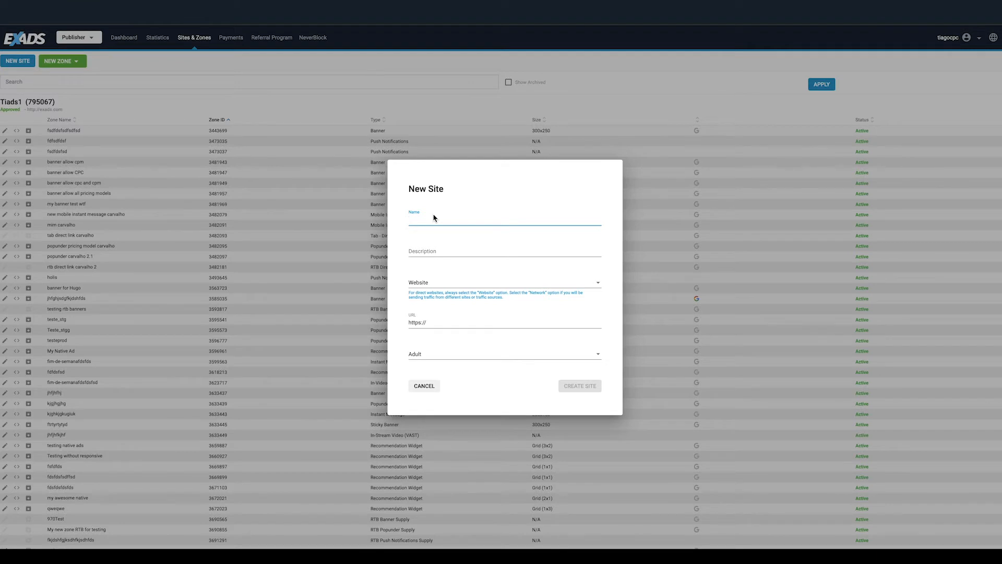
text(Avalon Travel)
click(417, 249)
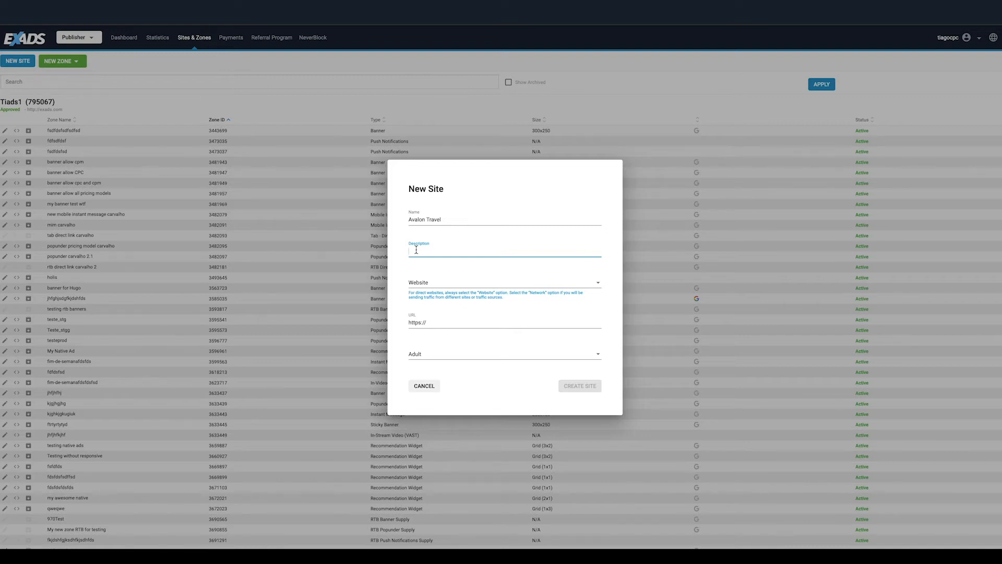
text(The world is yours.)
click(592, 284)
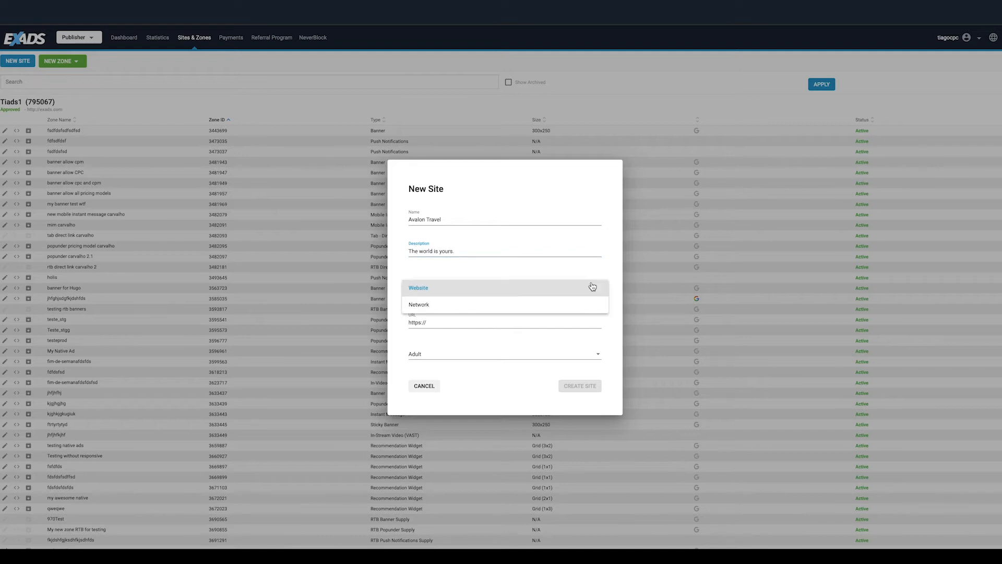
click(568, 294)
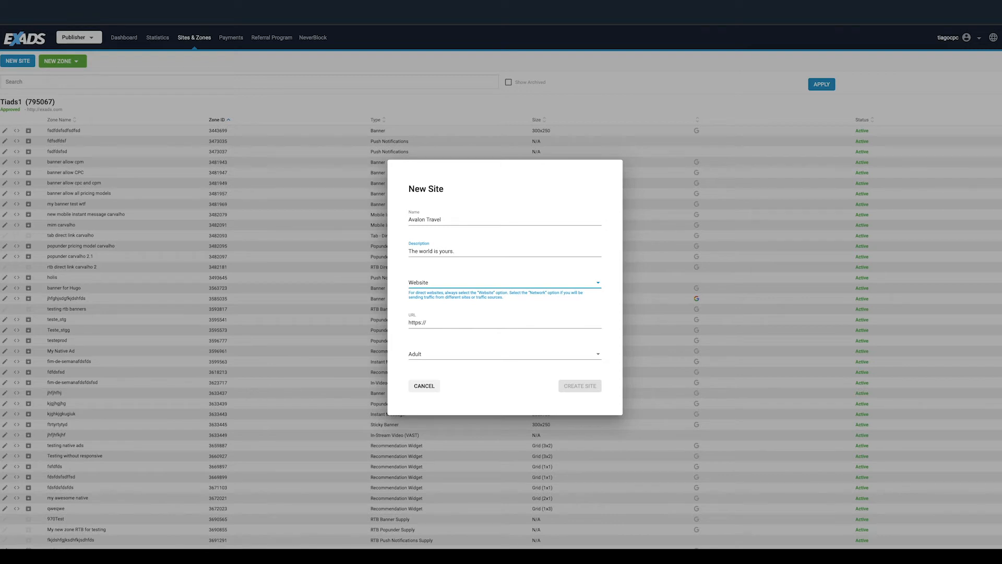
click(433, 320)
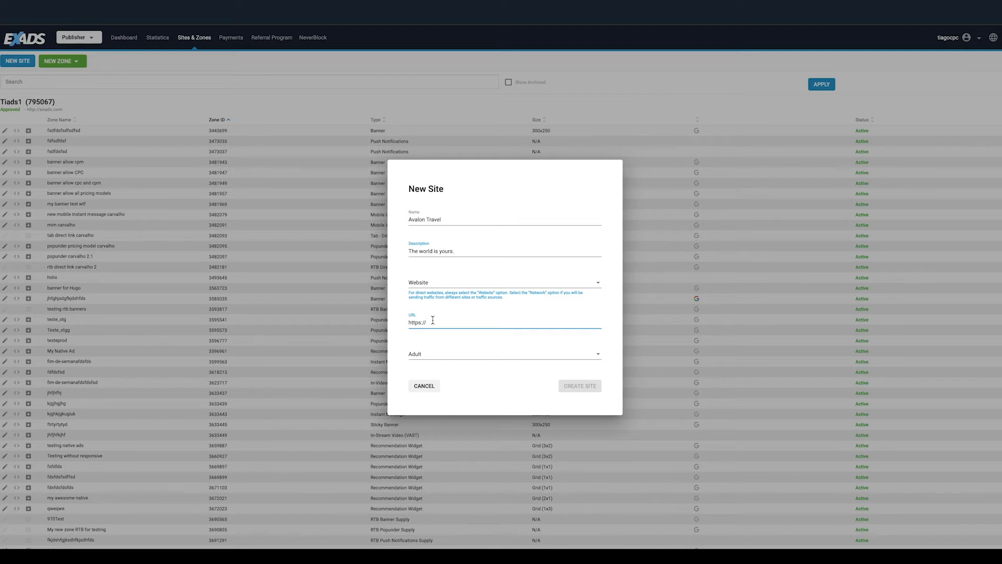
text(www.avalontravel.com)
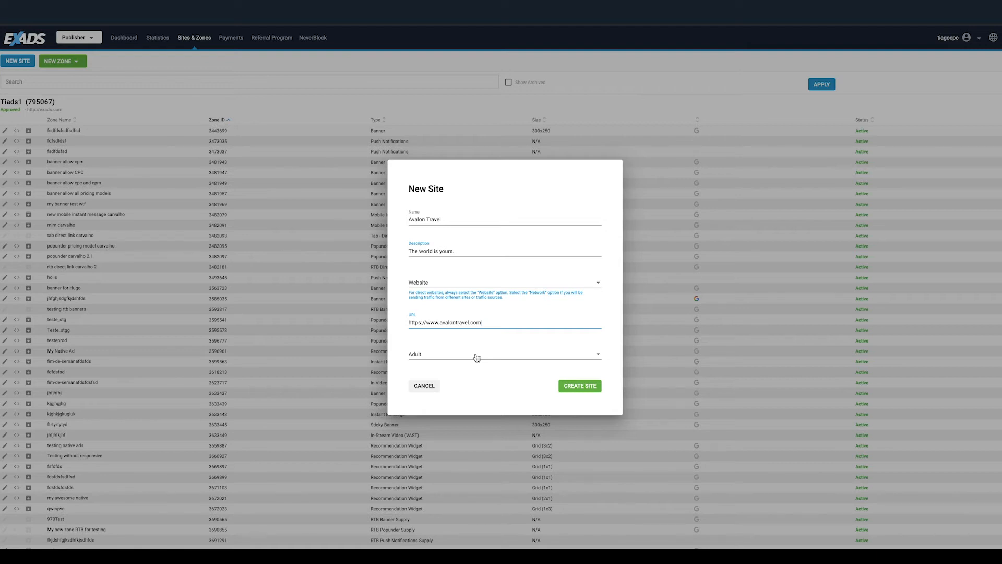
Choose the Entertainment & Lifestyle category and create the site.
click(477, 358)
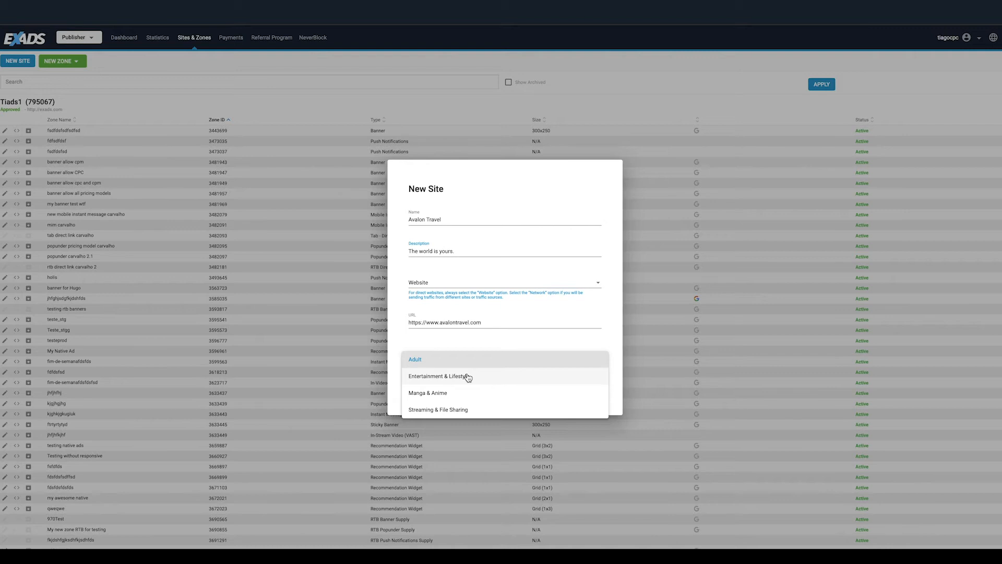
click(468, 376)
click(468, 376)
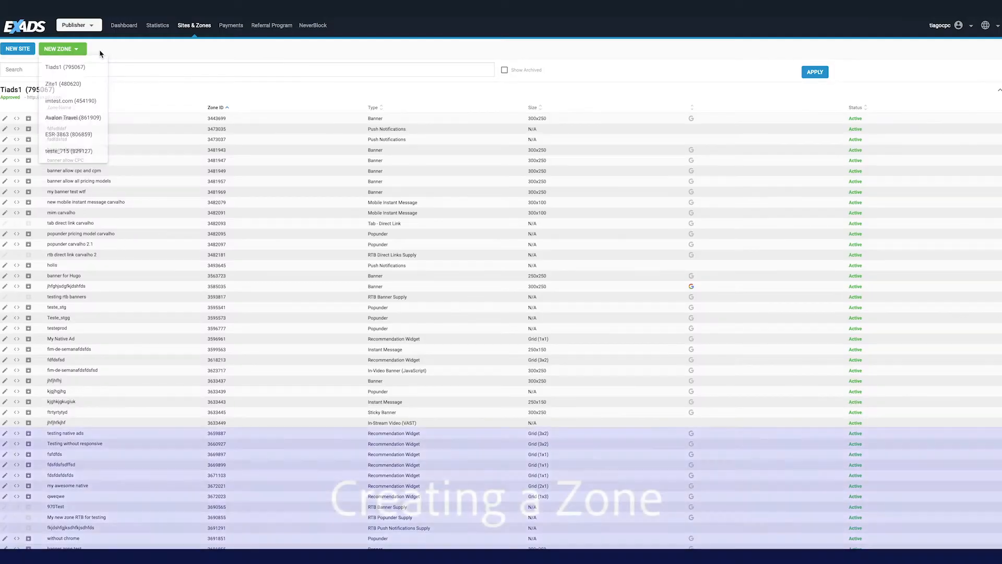
click(79, 49)
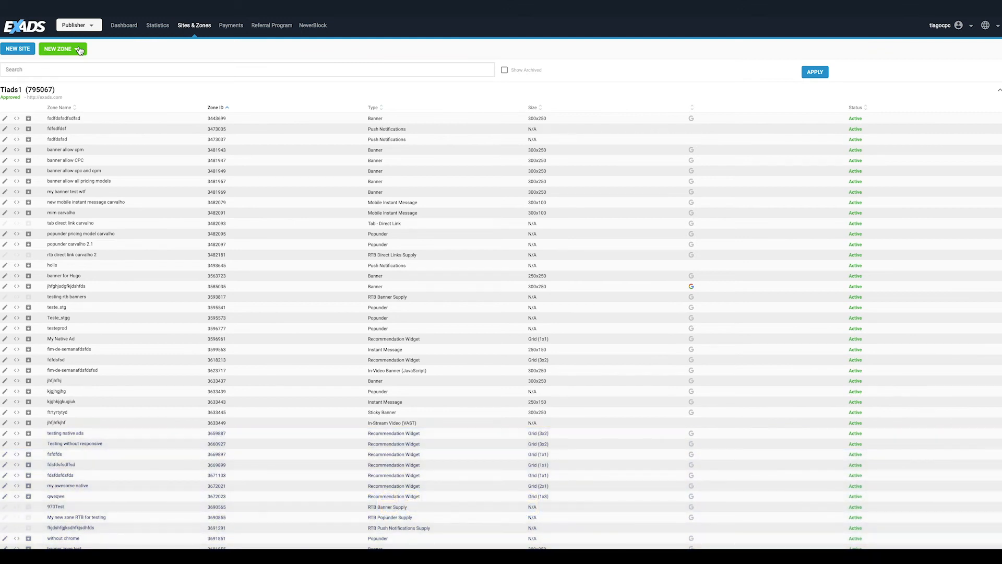
Start a new banner zone for the Avalon Travel site and name it Banner-300x250-NTVA.
click(79, 50)
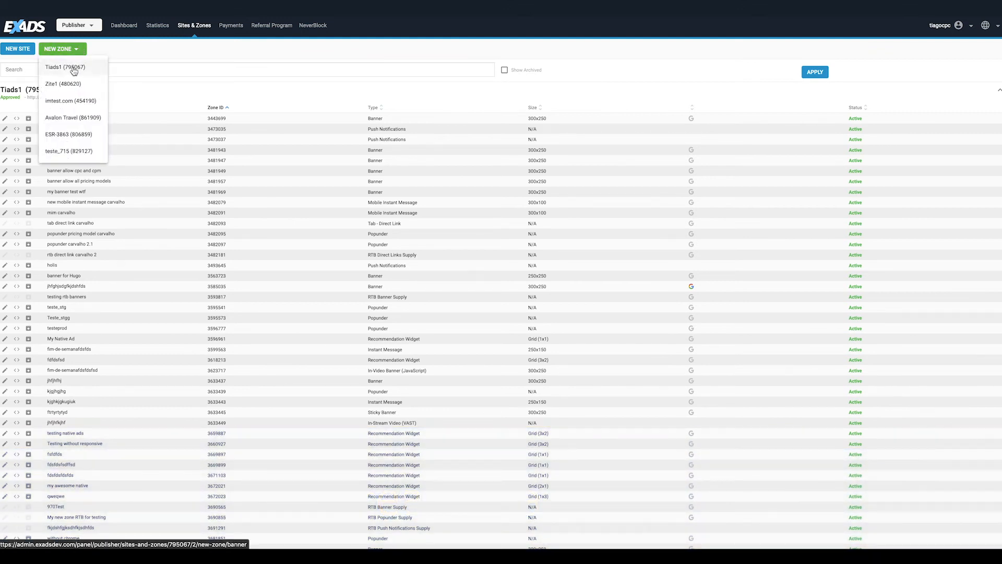
click(75, 118)
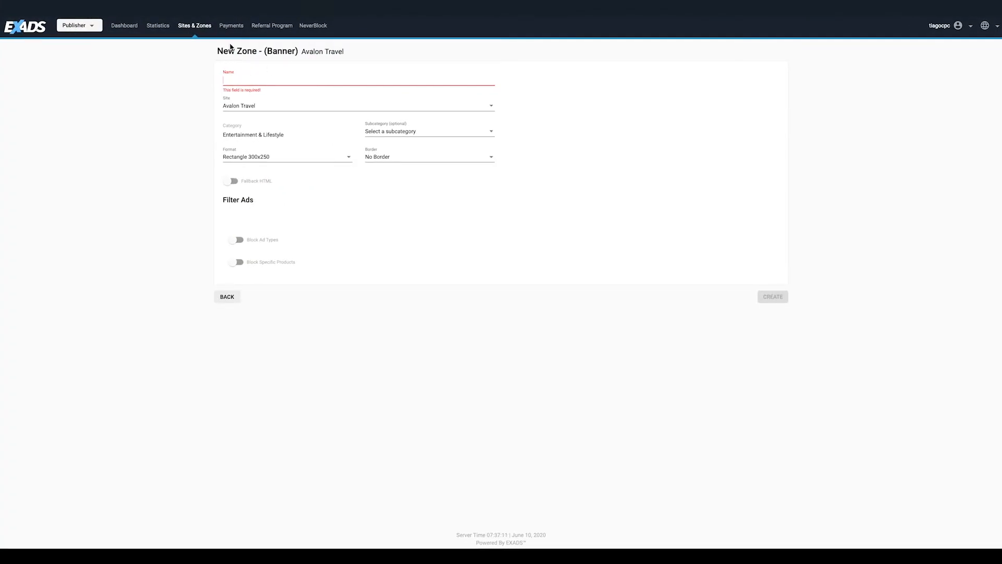
text(bA)
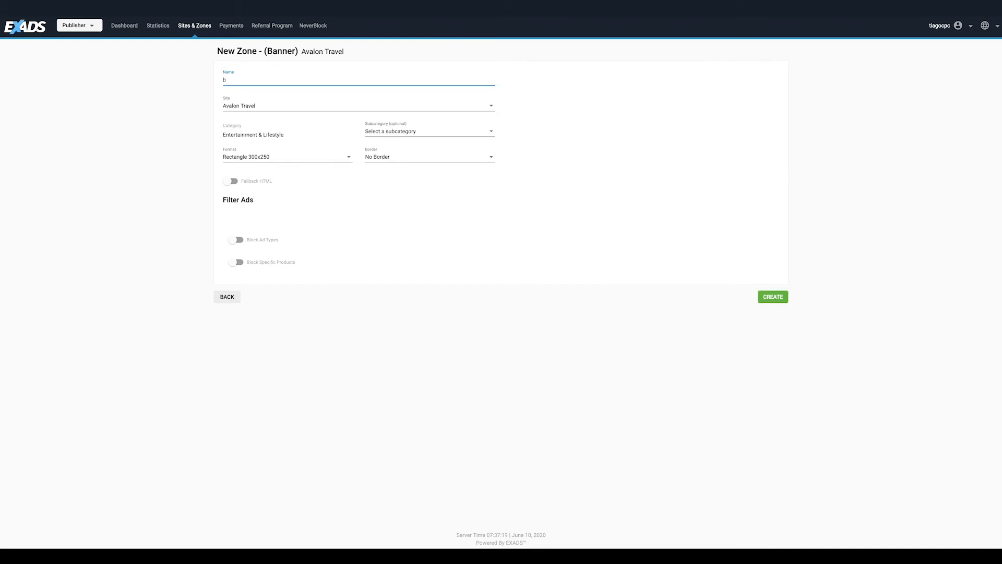
key(BackSpace)
text(Banner-300x250-NTVA)
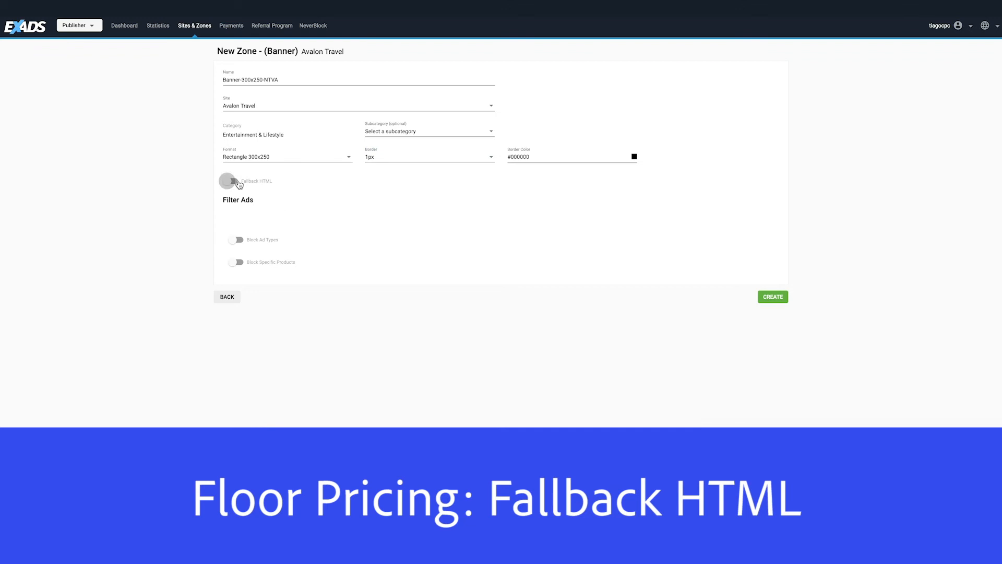
Turn on ad type blocking and block Banners - Animated Images and Banners - Video.
click(236, 183)
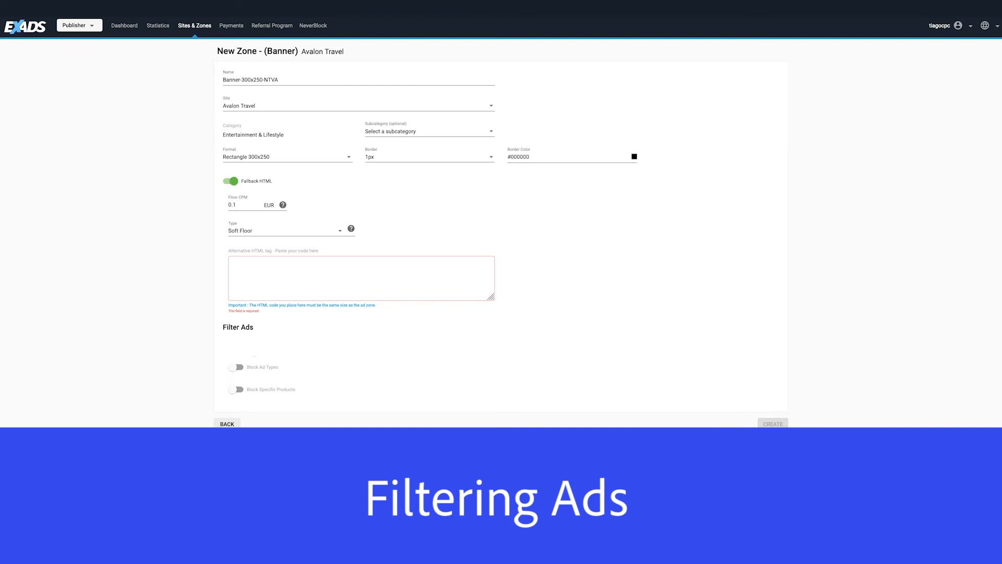
click(258, 365)
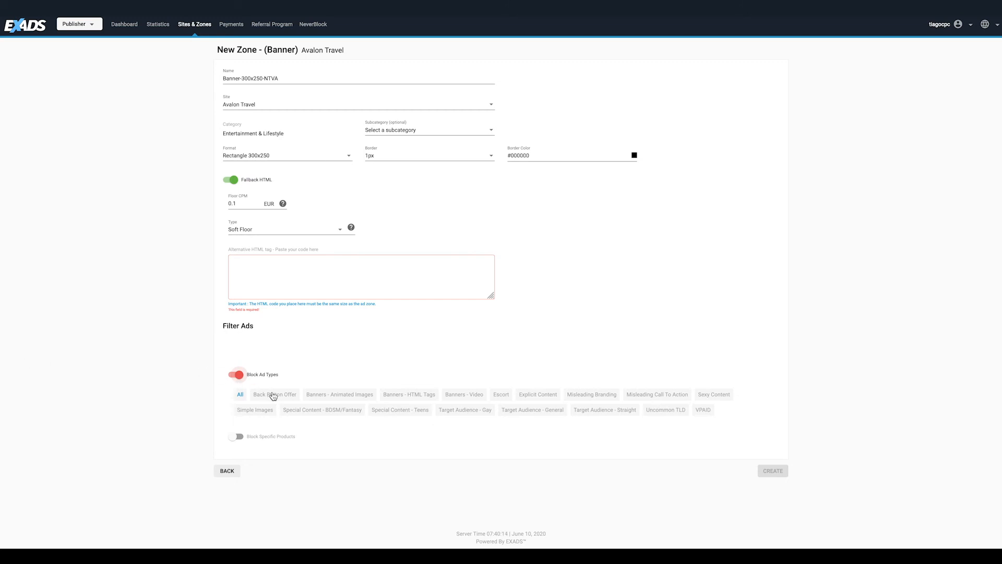
click(342, 396)
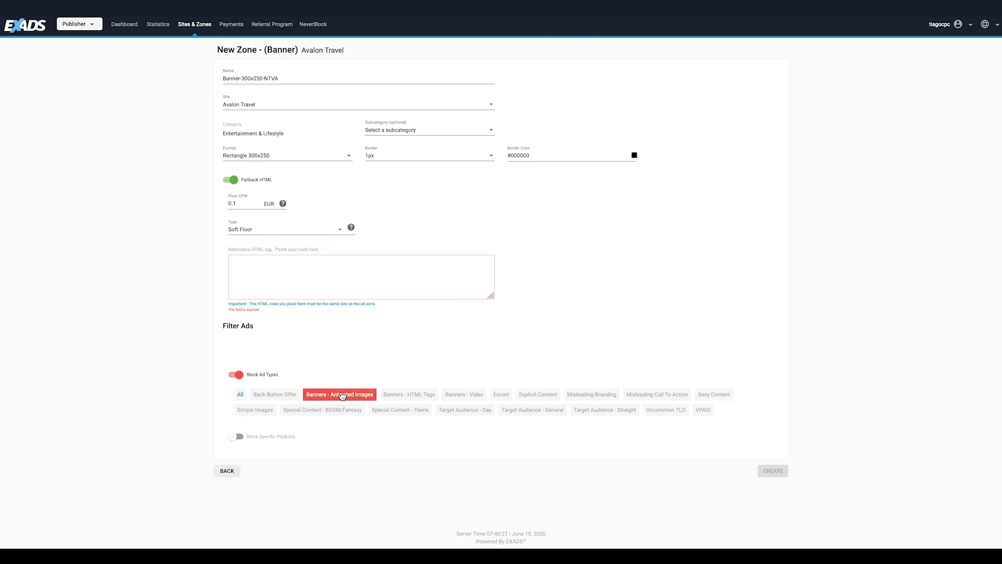
click(455, 395)
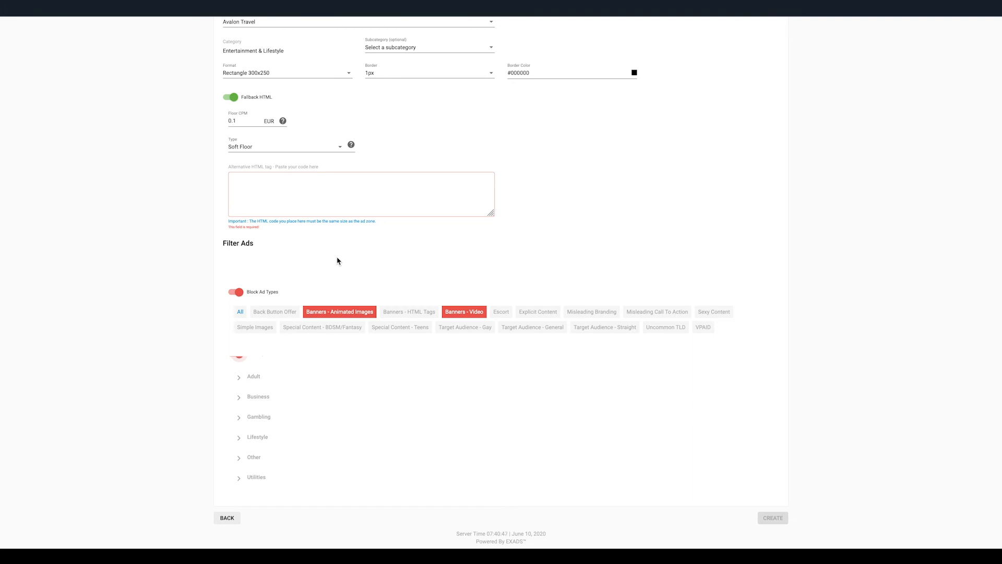
Block all Gambling products and create the zone.
click(249, 418)
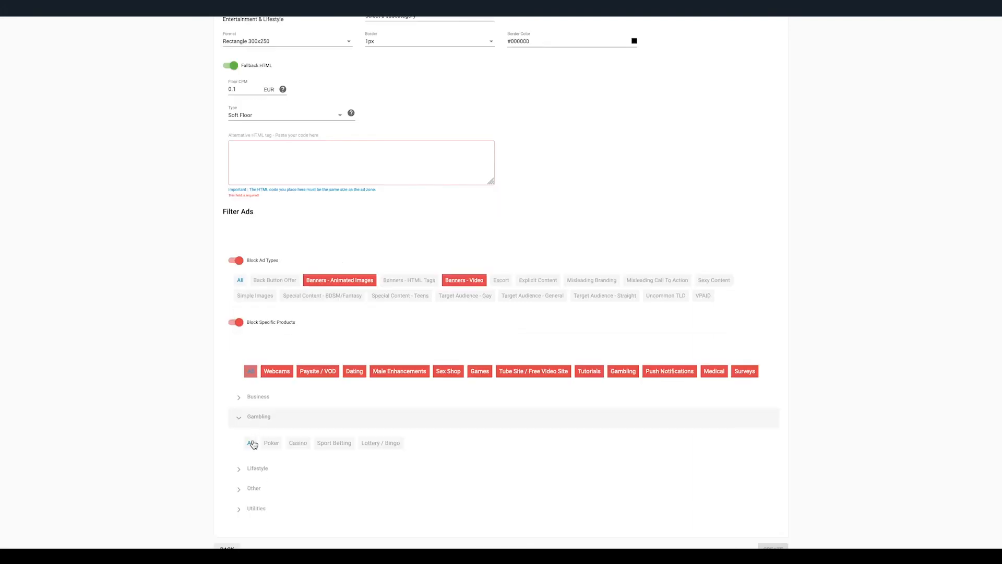
click(250, 442)
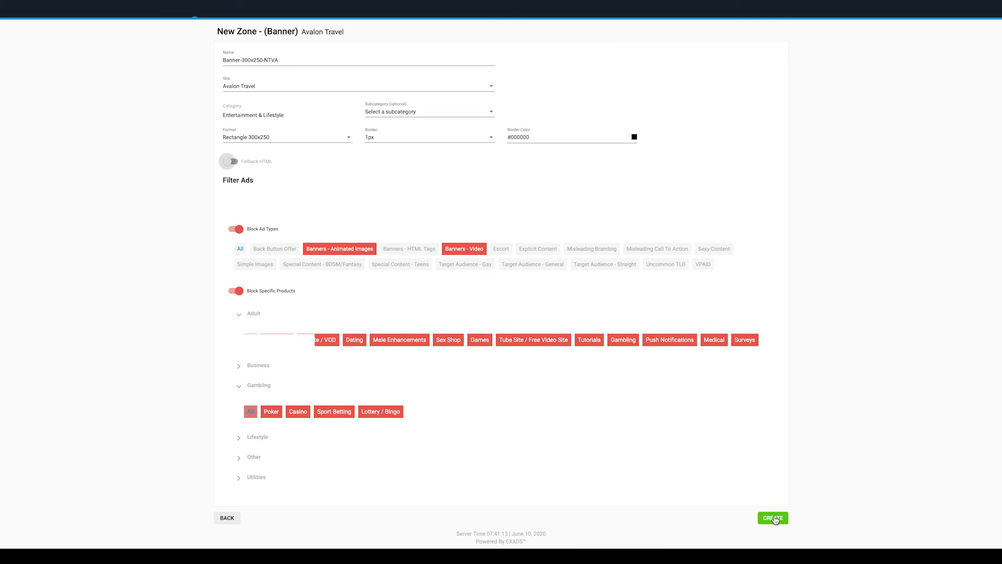
click(773, 518)
Add ad_tags = "travel, holidays" and ad_sub = "123456" lines to the zone's tag script and copy the tag.
click(772, 214)
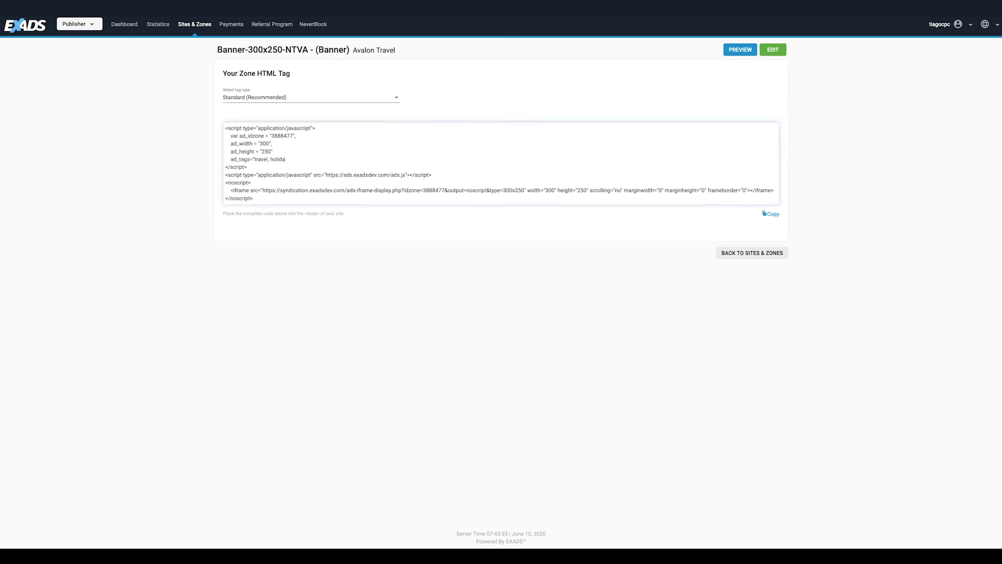
text(ys)
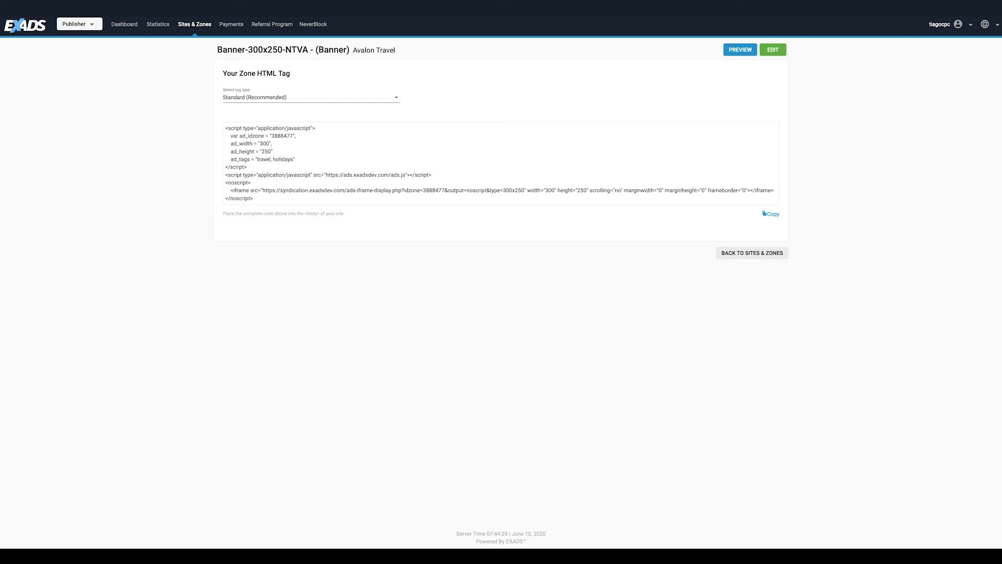
click(297, 157)
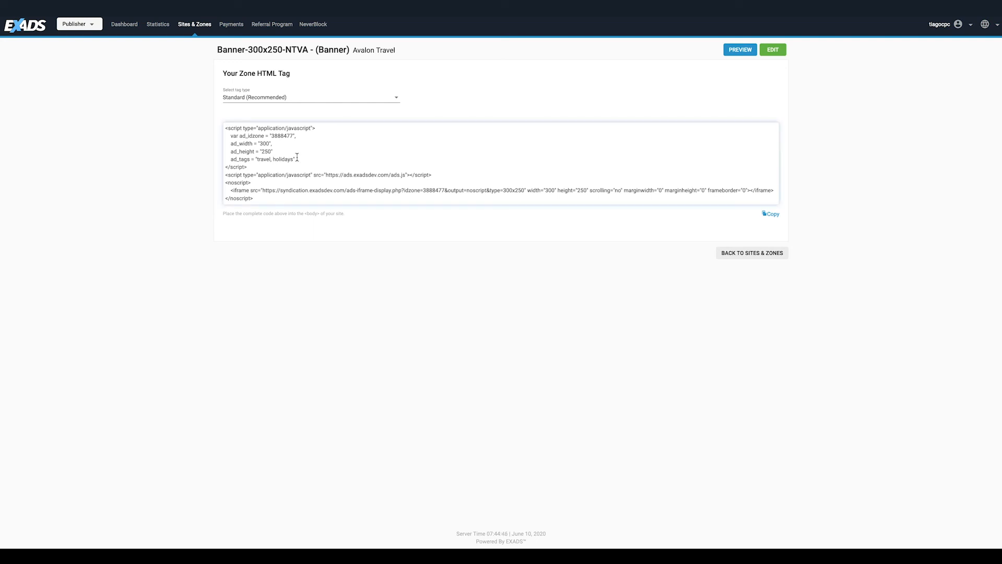
key(Return)
text(ad_sub = "123456")
click(773, 214)
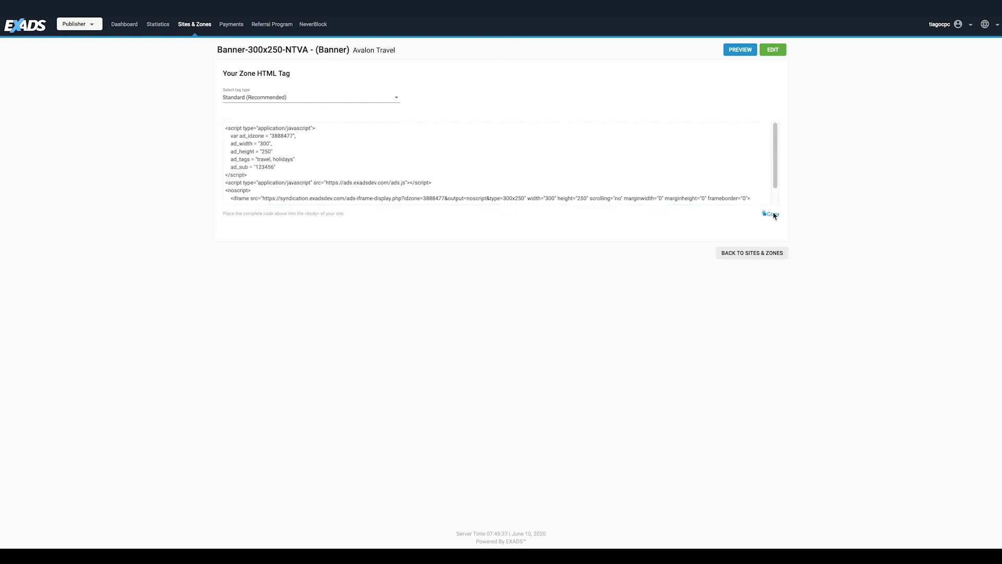